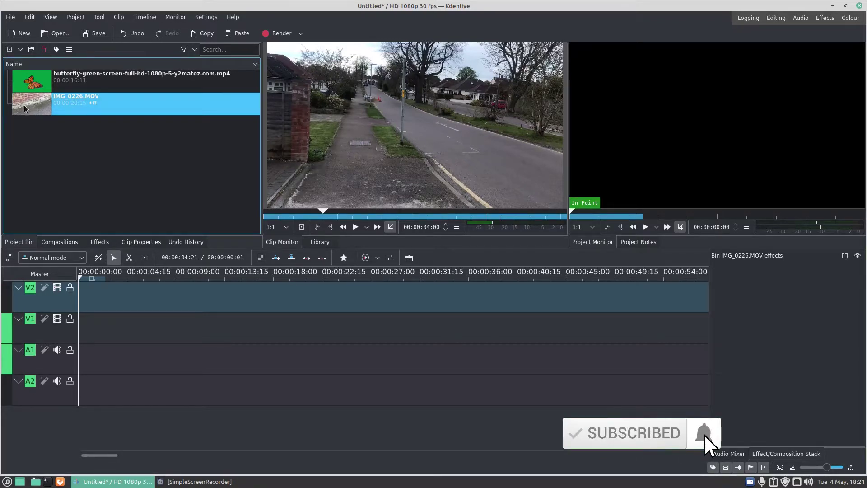
Place IMG_0226.MOV on V1 at 00:00:00 and play a short preview of it.
{"action": "left_click_drag", "start_coordinate": [24, 108], "coordinate": [91, 326]}
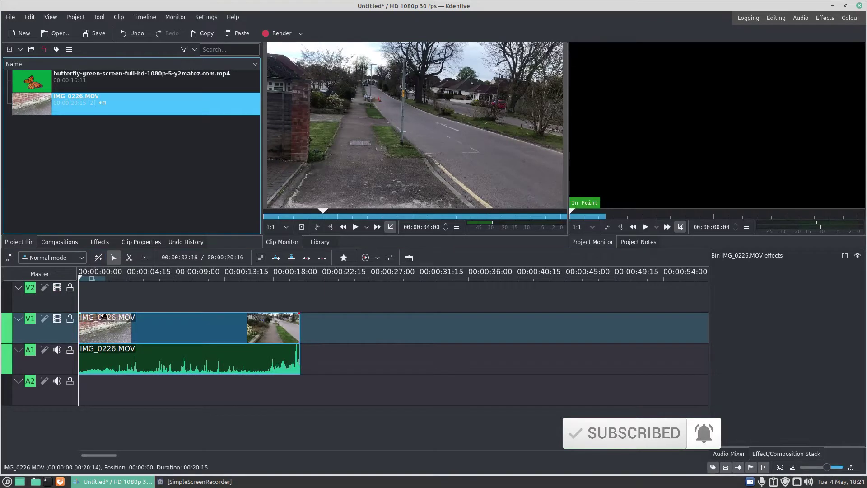
{"action": "key", "text": "space"}
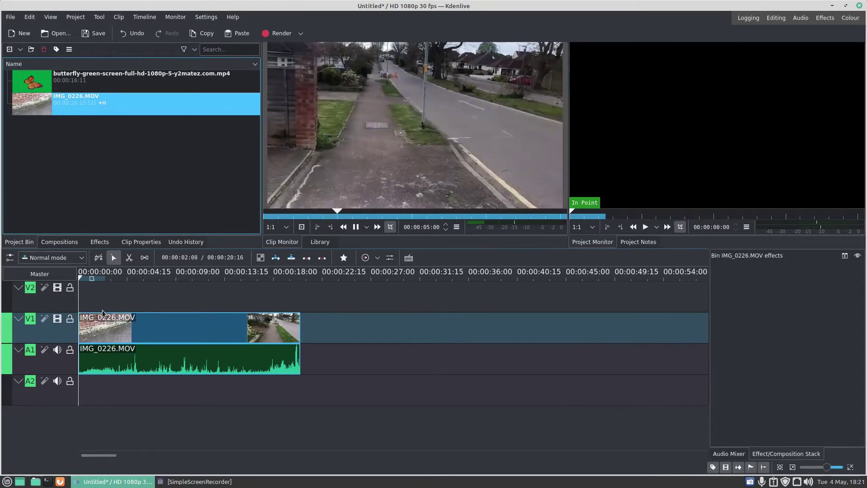
{"action": "left_click", "coordinate": [407, 100]}
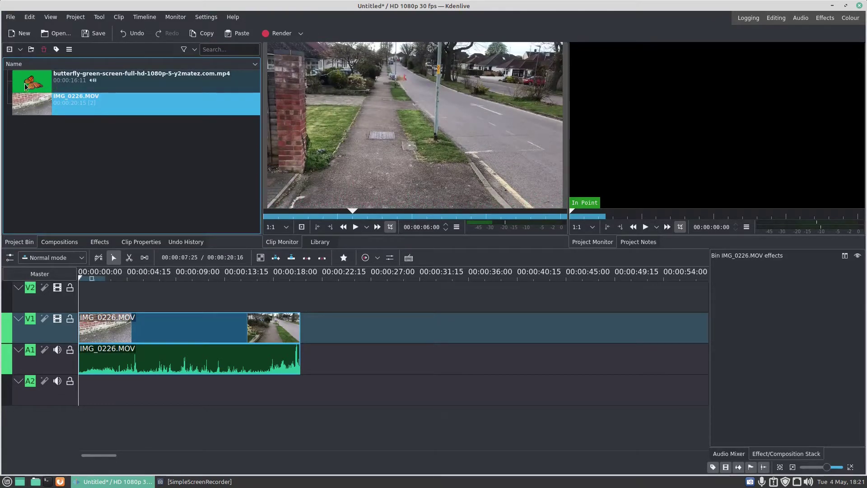
Add the butterfly green-screen clip to V2/A2 above IMG_0226.MOV and play the combination briefly.
{"action": "left_click_drag", "start_coordinate": [87, 81], "coordinate": [86, 288]}
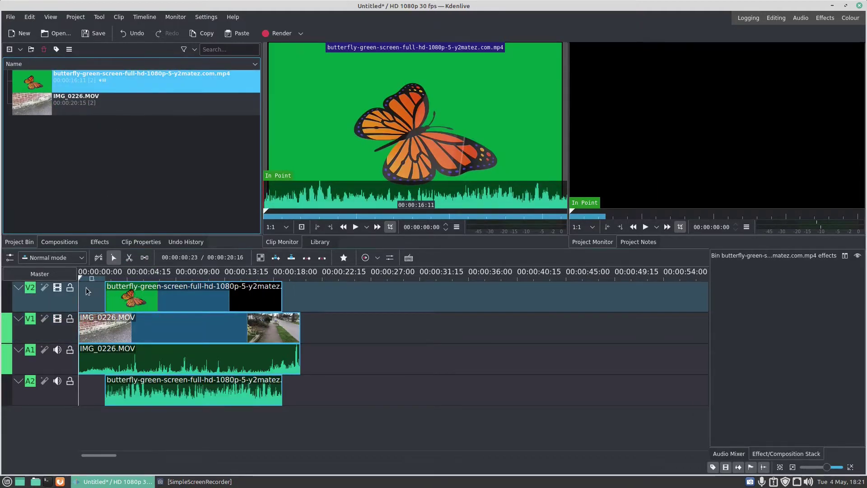
{"action": "key", "text": "space"}
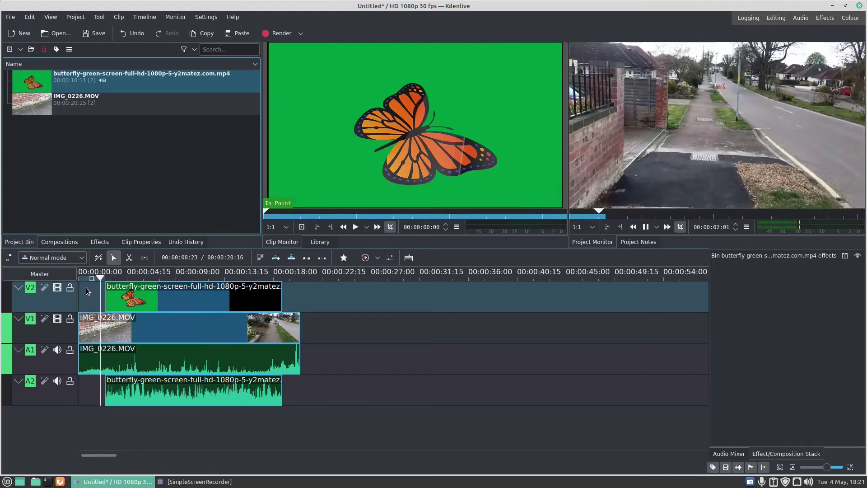
{"action": "key", "text": "space"}
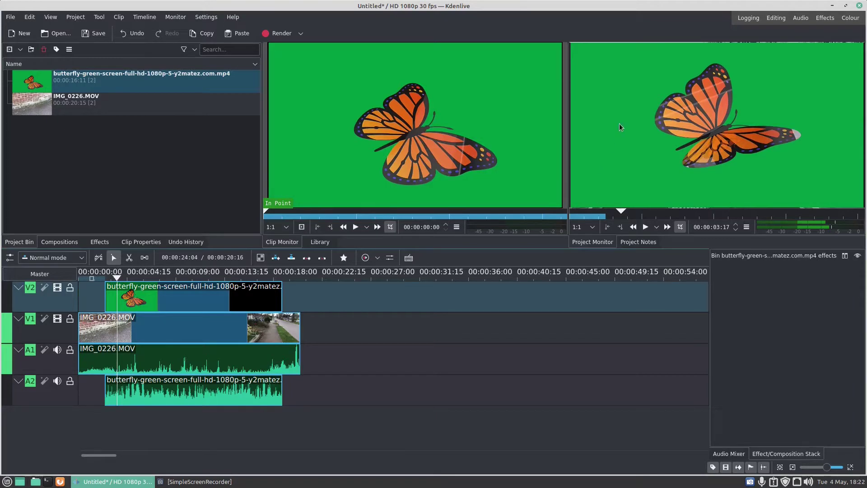
Find the Chroma Key: Basic effect by searching 'chr' and apply it to the butterfly clip.
{"action": "left_click", "coordinate": [96, 241]}
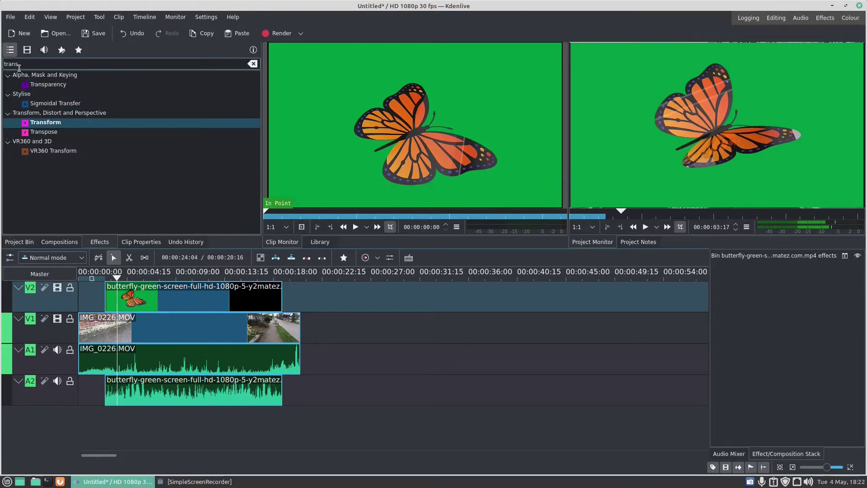
{"action": "type", "text": "chroma"}
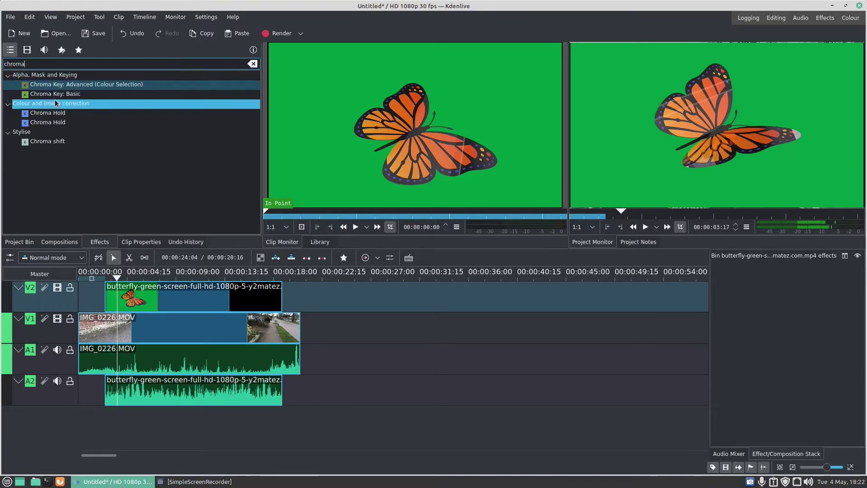
{"action": "left_click", "coordinate": [38, 94]}
{"action": "left_click_drag", "start_coordinate": [32, 99], "coordinate": [195, 300]}
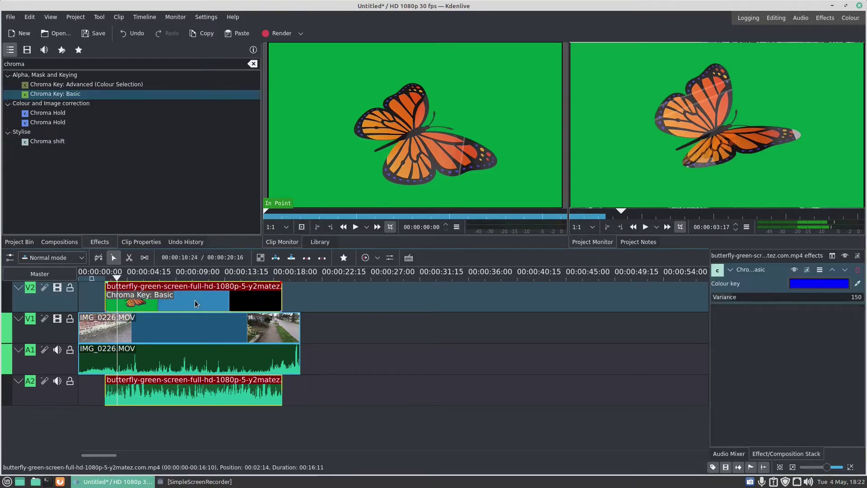
Eyedrop the green background in the Project Monitor as the key colour and play the result.
{"action": "left_click", "coordinate": [857, 284]}
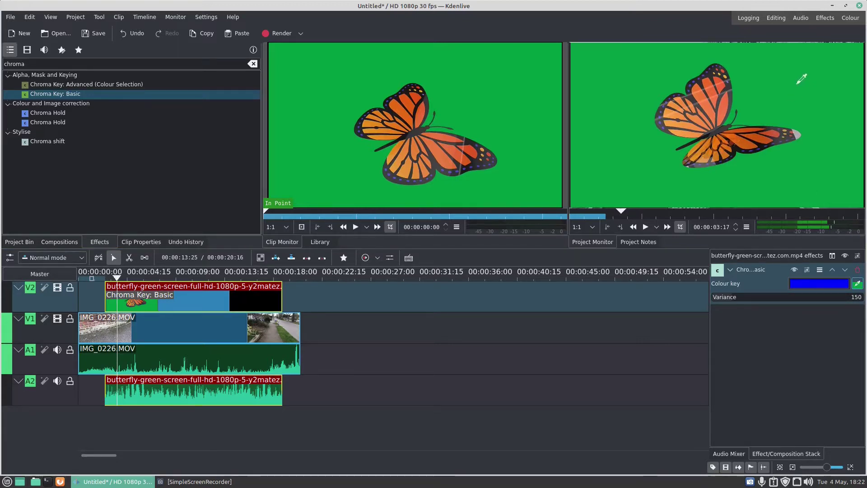
{"action": "left_click", "coordinate": [796, 83]}
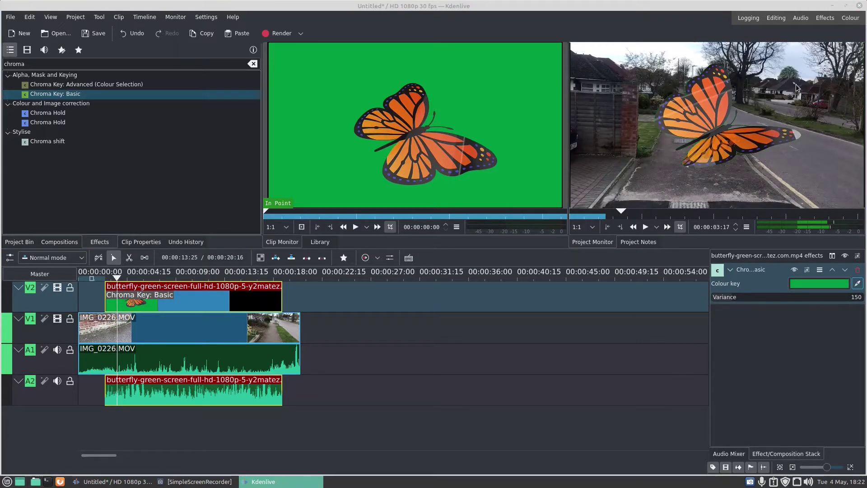
{"action": "left_click", "coordinate": [93, 298]}
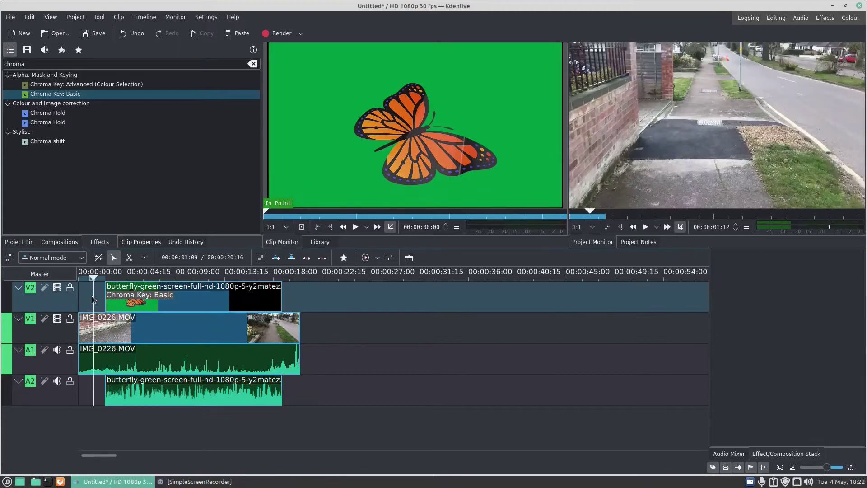
{"action": "key", "text": "space"}
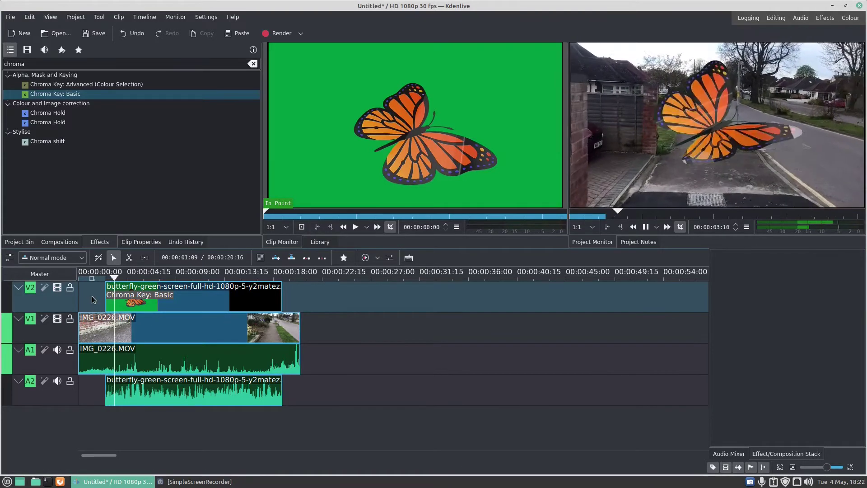
Search 'transform' and apply the Transform effect to the butterfly clip.
{"action": "key", "text": "space"}
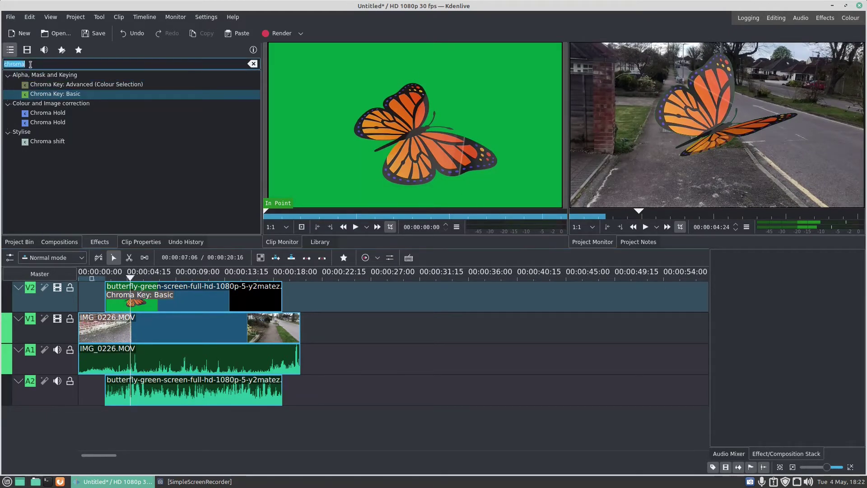
{"action": "type", "text": "transform"}
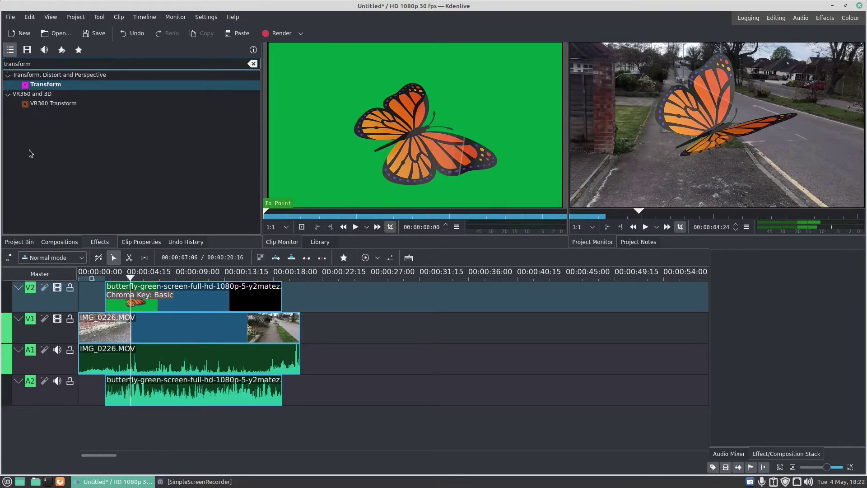
{"action": "left_click", "coordinate": [25, 87]}
{"action": "left_click_drag", "start_coordinate": [183, 315], "coordinate": [115, 304]}
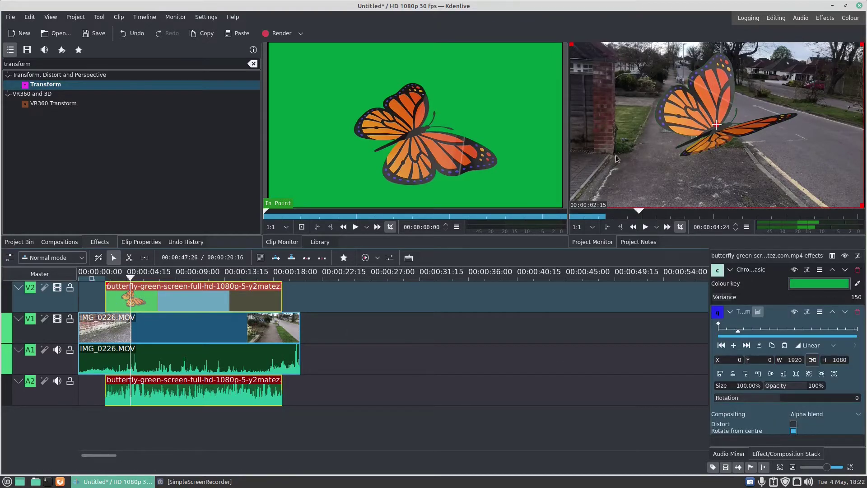
Shrink the butterfly to 22.03% at the lower-left of the frame and preview it.
{"action": "left_click_drag", "start_coordinate": [572, 43], "coordinate": [802, 160]}
{"action": "left_click_drag", "start_coordinate": [835, 186], "coordinate": [586, 196]}
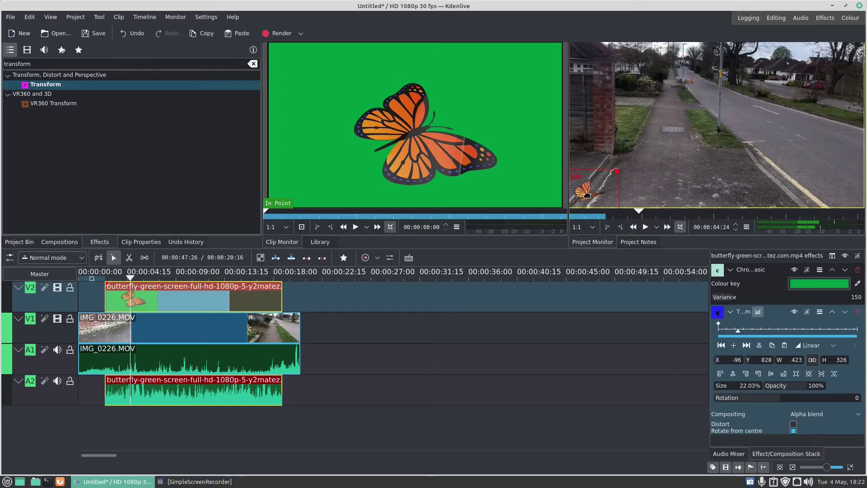
{"action": "left_click", "coordinate": [96, 302]}
{"action": "key", "text": "space"}
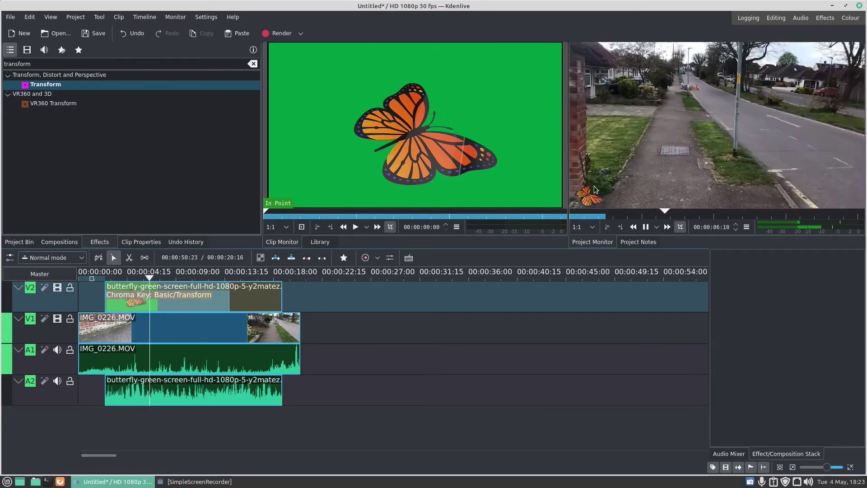
{"action": "key", "text": "space"}
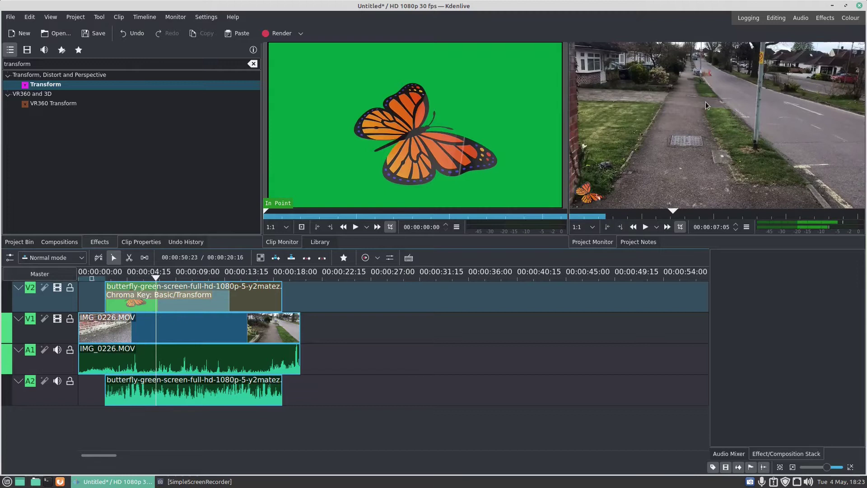
Add a Transform keyframe at the clip end placing the butterfly at the upper right, up the road.
{"action": "left_click", "coordinate": [168, 299]}
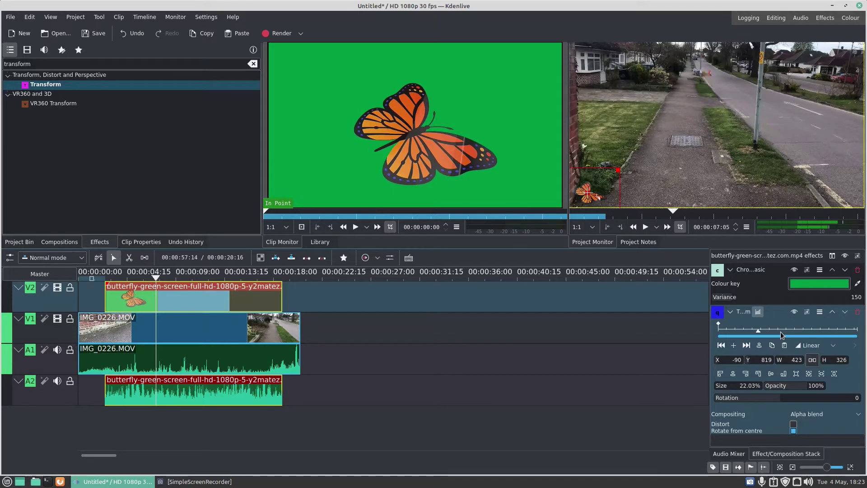
{"action": "left_click", "coordinate": [721, 346]}
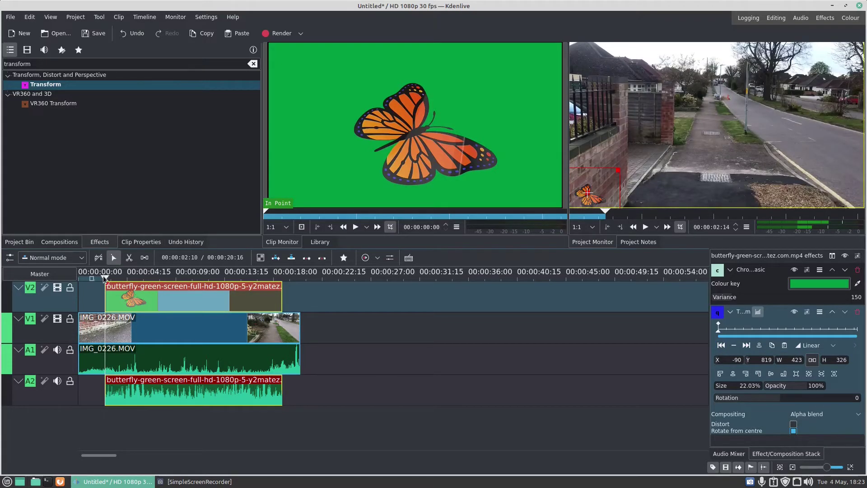
{"action": "left_click", "coordinate": [747, 346]}
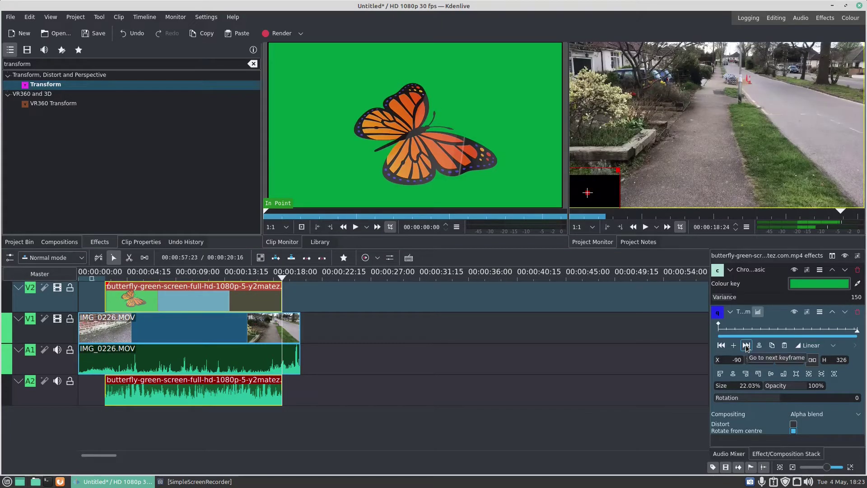
{"action": "left_click", "coordinate": [734, 346]}
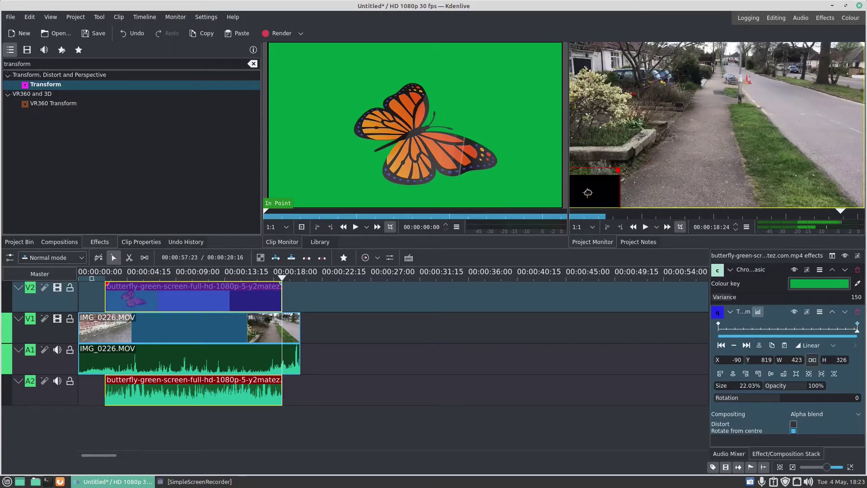
{"action": "left_click_drag", "start_coordinate": [587, 194], "coordinate": [763, 86]}
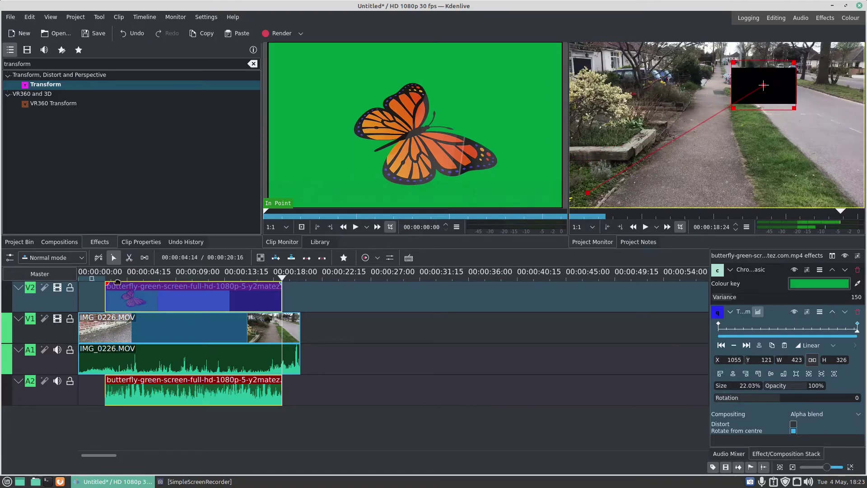
{"action": "left_click", "coordinate": [89, 289]}
Play the composite from near the start and stop at 00:00:12:13 to check the flight.
{"action": "key", "text": "space"}
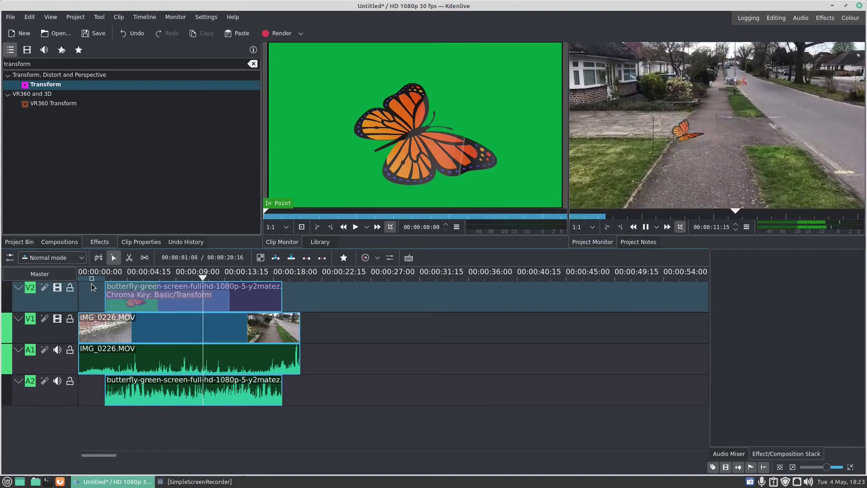
{"action": "key", "text": "space"}
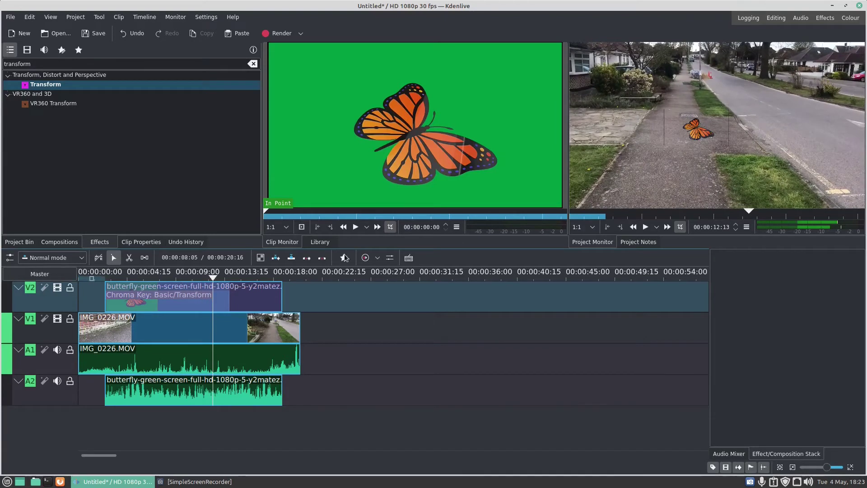
{"action": "mouse_move", "coordinate": [75, 305]}
Add a Transform keyframe at 09:01 moving the butterfly right and down toward the pavement.
{"action": "left_click", "coordinate": [153, 302]}
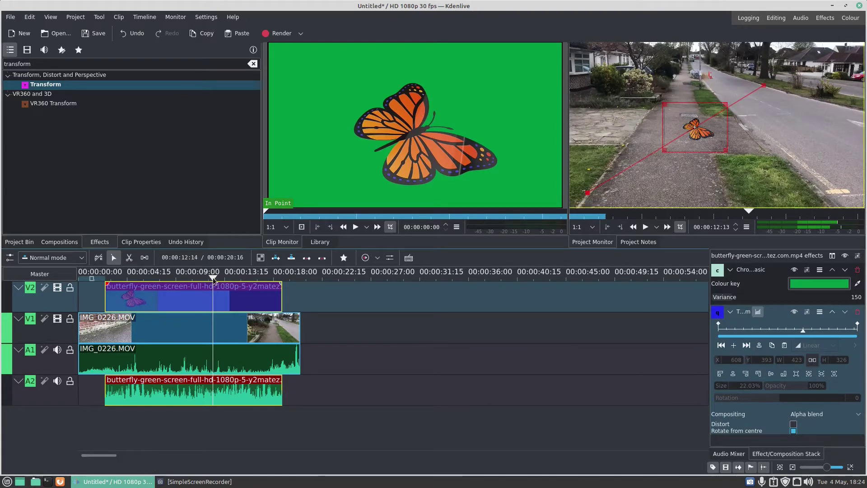
{"action": "left_click_drag", "start_coordinate": [213, 278], "coordinate": [175, 276]}
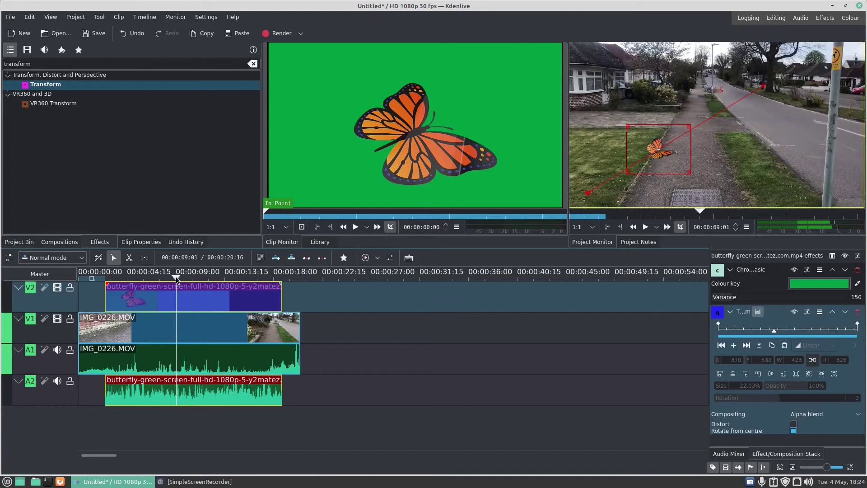
{"action": "left_click", "coordinate": [734, 346]}
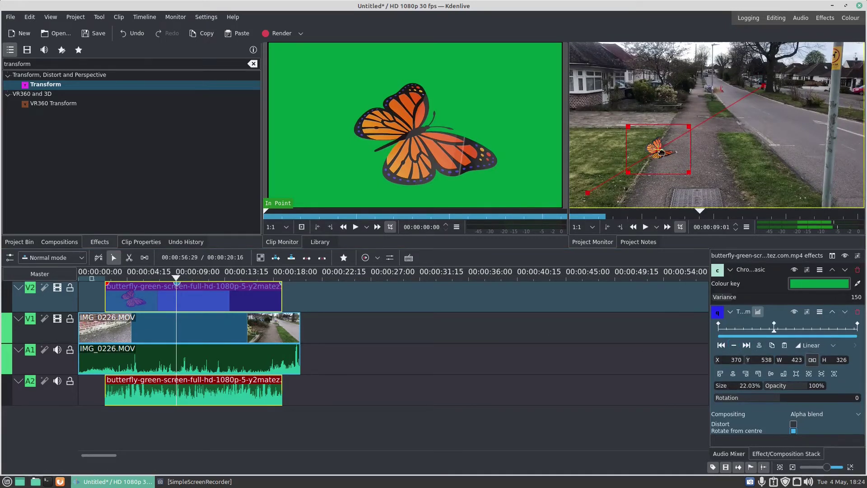
{"action": "left_click_drag", "start_coordinate": [660, 152], "coordinate": [731, 165]}
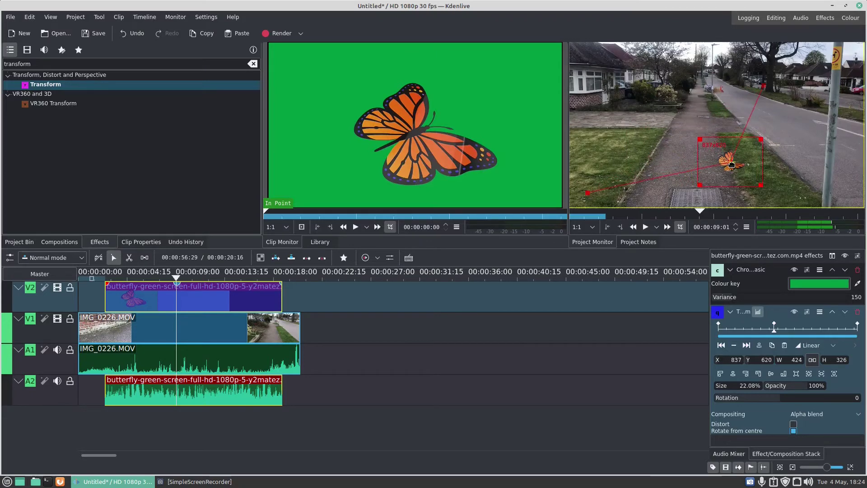
Add a 12:00 keyframe at 1360, 259 and move the end keyframe off-frame to 1539, −55.
{"action": "left_click", "coordinate": [209, 273]}
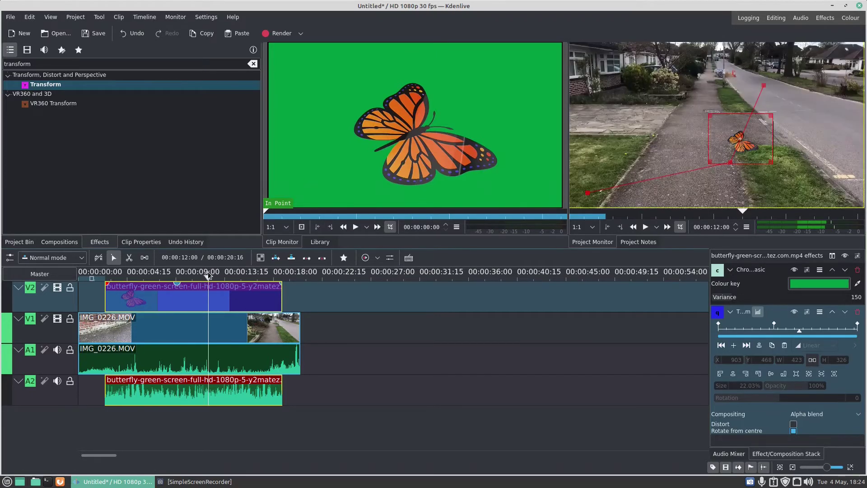
{"action": "left_click", "coordinate": [734, 345]}
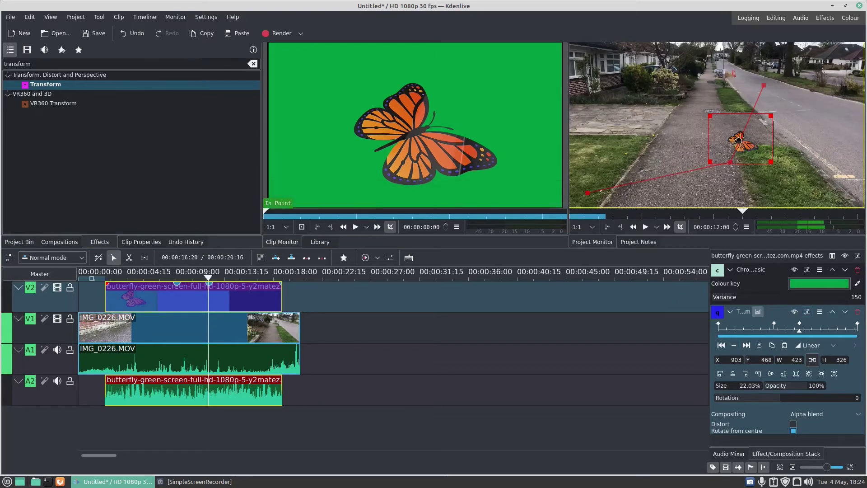
{"action": "left_click_drag", "start_coordinate": [739, 139], "coordinate": [837, 60]}
{"action": "left_click", "coordinate": [857, 324]}
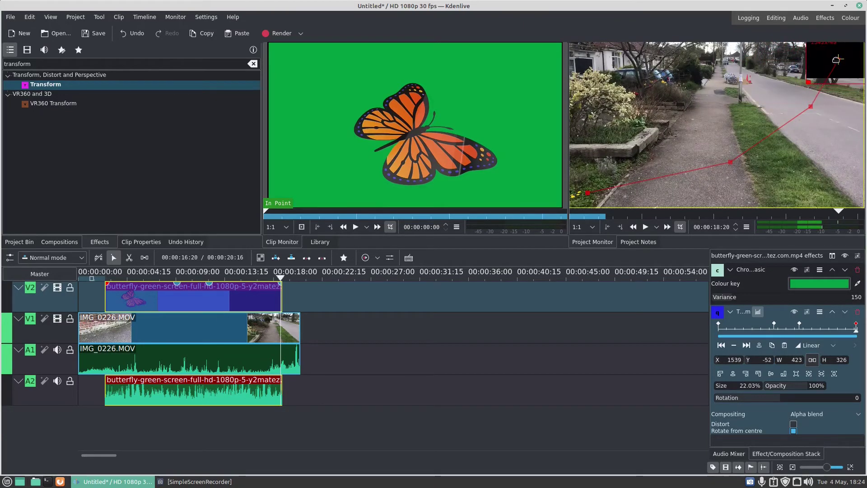
Play the animation from near the start and stop at 00:00:15:02 with the butterfly near the top right.
{"action": "left_click", "coordinate": [91, 297]}
{"action": "key", "text": "space"}
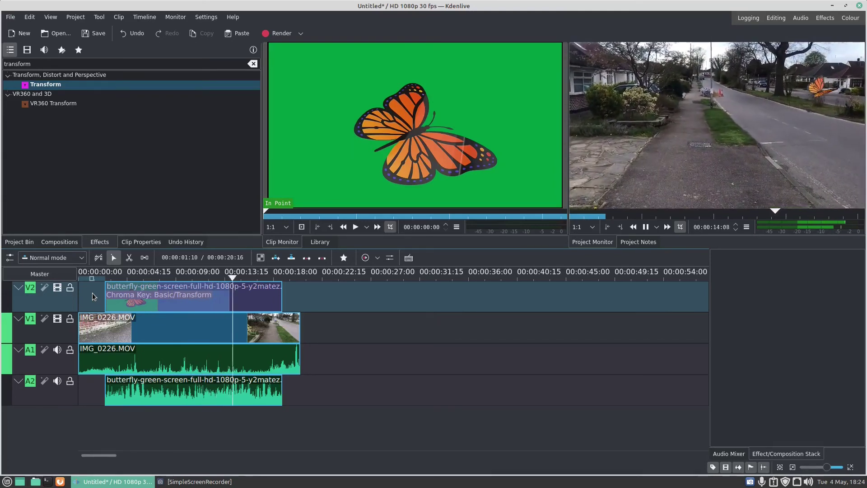
{"action": "key", "text": "space"}
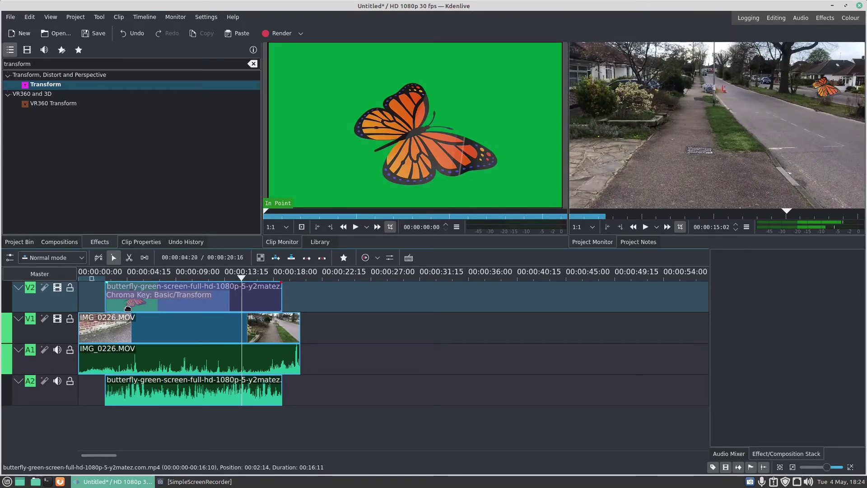
Delete the butterfly's 12:00 and 09:01 Transform keyframes.
{"action": "left_click", "coordinate": [156, 298]}
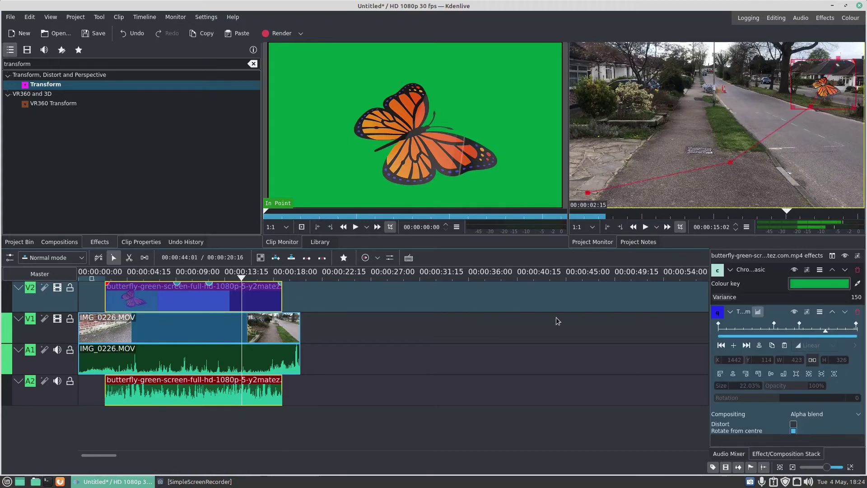
{"action": "left_click", "coordinate": [800, 325]}
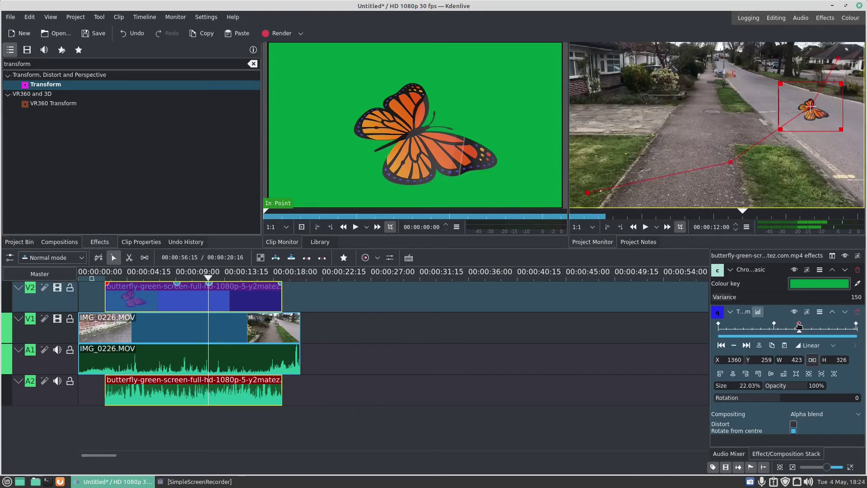
{"action": "left_click", "coordinate": [734, 345]}
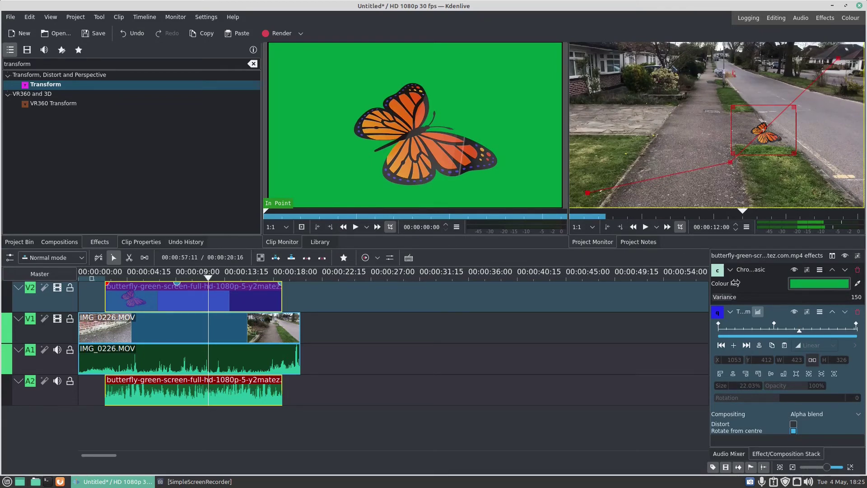
{"action": "left_click", "coordinate": [774, 325]}
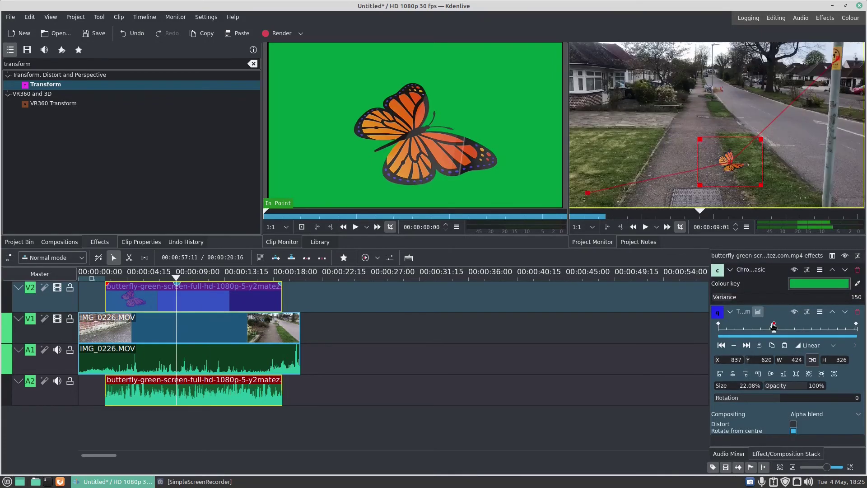
{"action": "left_click", "coordinate": [734, 345]}
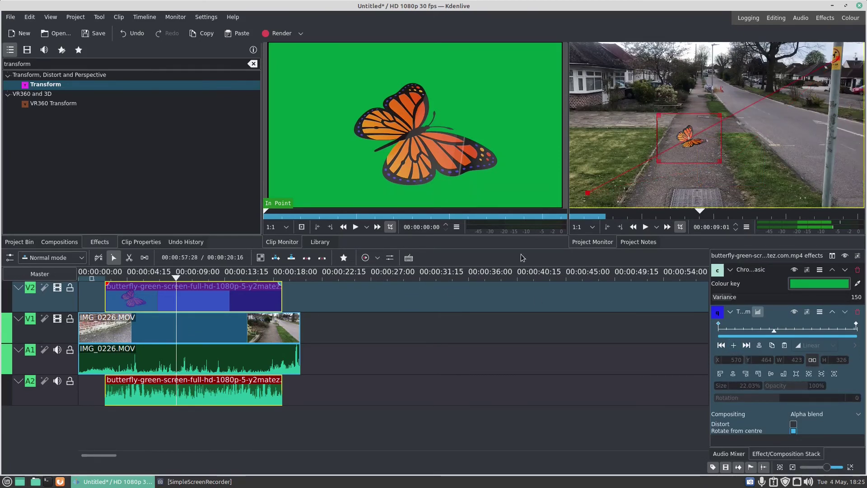